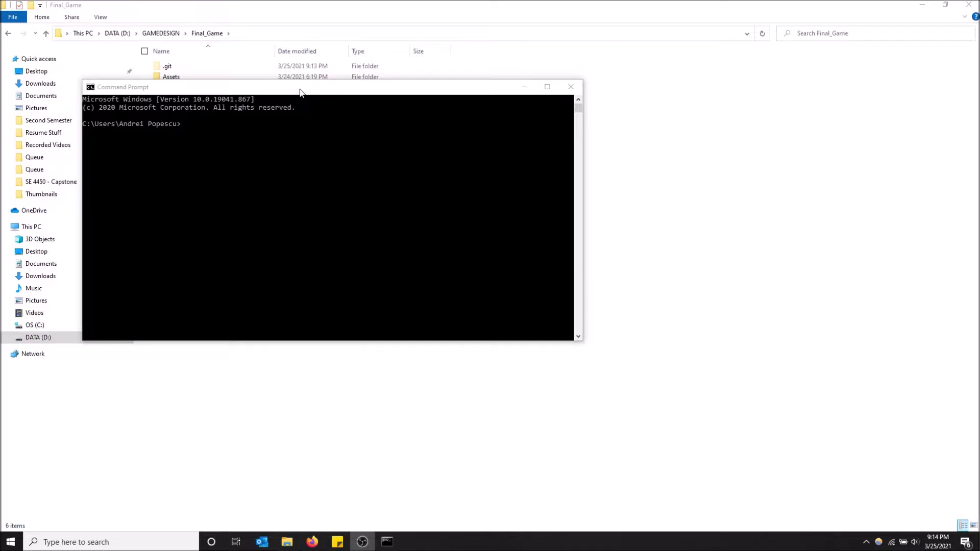
# - Move the Command Prompt window aside so the Final_Game folder view is visible
pyautogui.moveTo(301, 91); pyautogui.dragTo(366, 156)
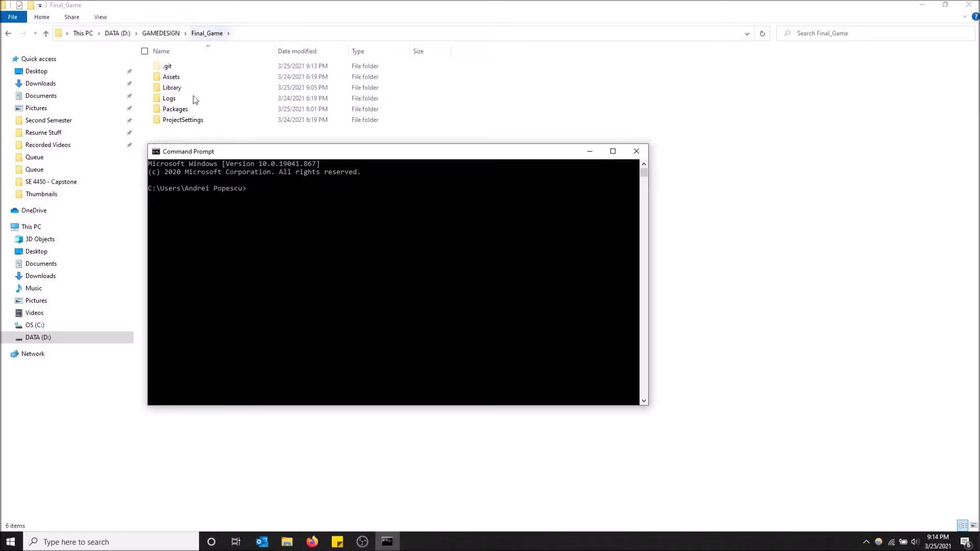
# - Copy the Final_Game folder's address as text and return to the Command Prompt
pyautogui.click(207, 36)
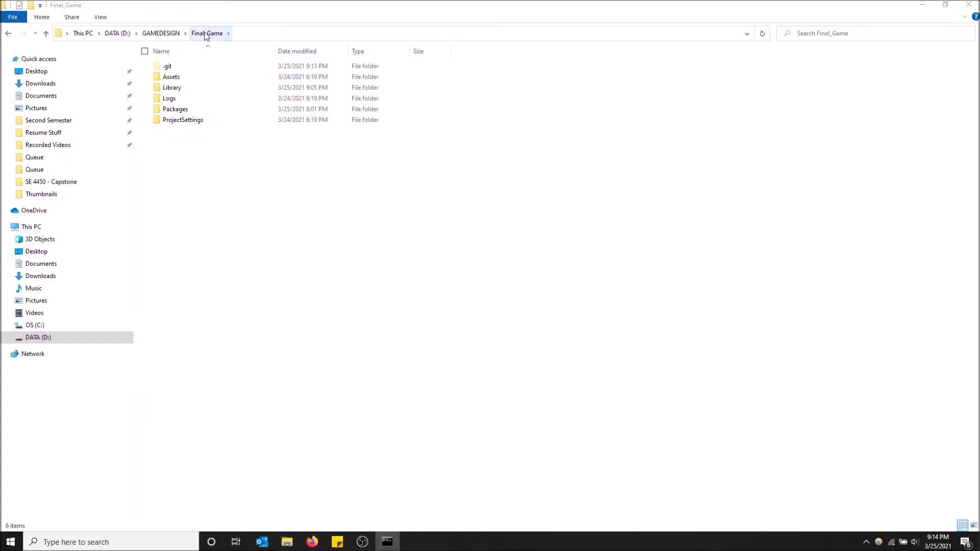
pyautogui.rightClick(210, 36)
pyautogui.click(253, 51)
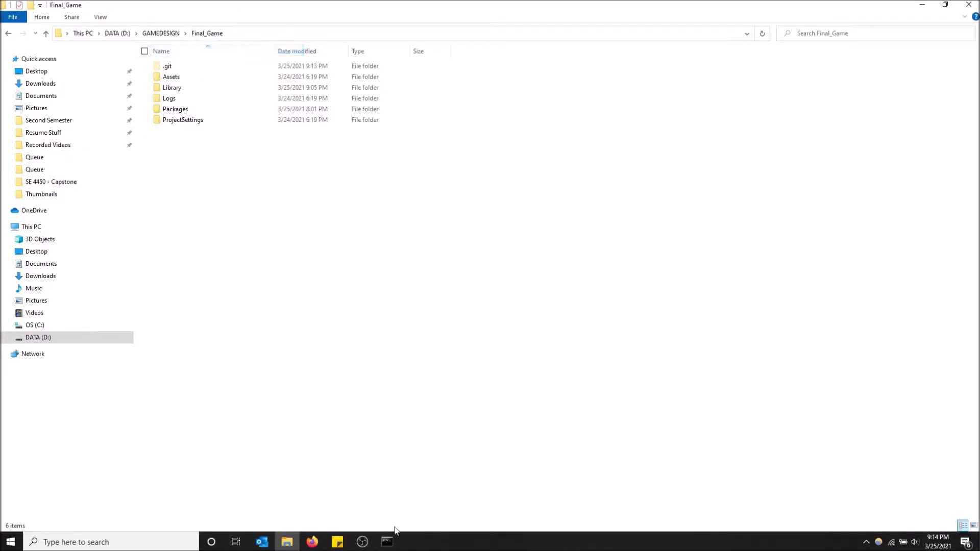
pyautogui.click(387, 543)
pyautogui.write('D:')
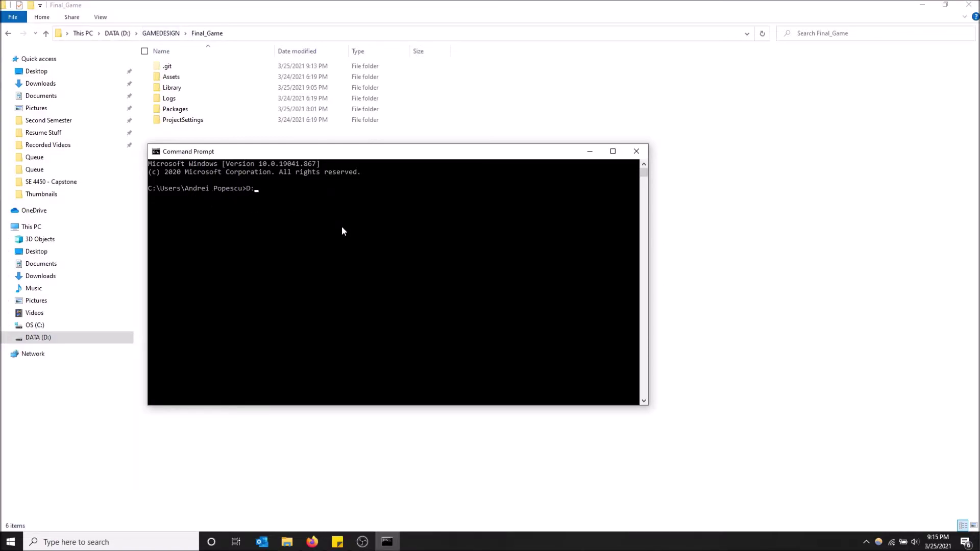
# - Run D: and cd D:\GAMEDESIGN\Final_Game to set the working directory
pyautogui.press('Return')
pyautogui.write('cd D:\\GAMEDESIGN\\Final_Game')
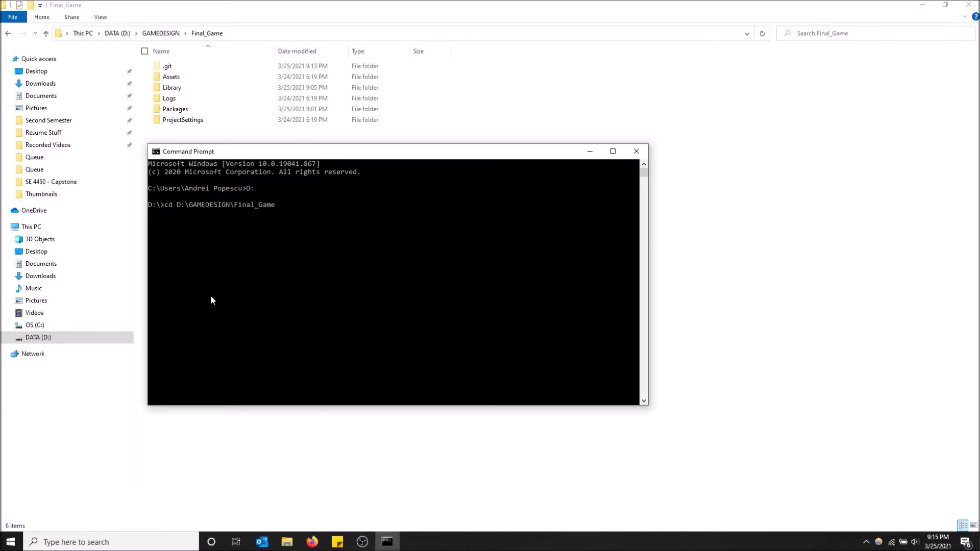
pyautogui.press('Return')
pyautogui.write('git')
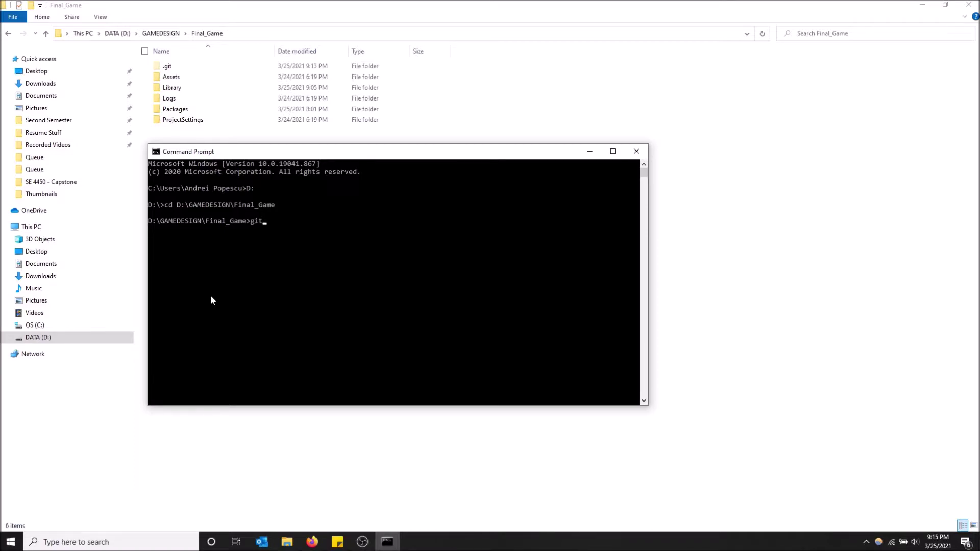
pyautogui.write(' add .')
# - Run git add . and git commit -m "Changed Level 3", which reports nothing to commit
pyautogui.press('Return')
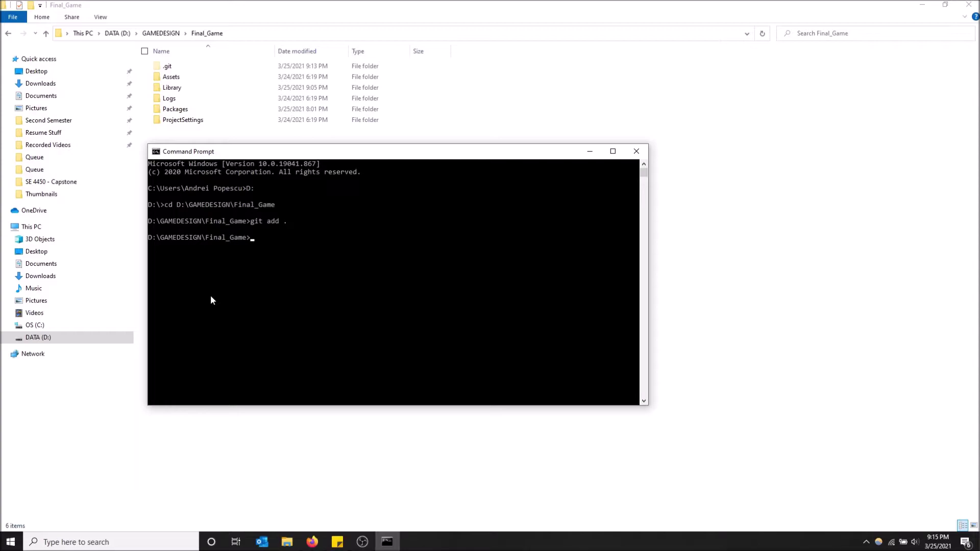
pyautogui.write('git co')
pyautogui.write('mmit -m')
pyautogui.write('Changed')
pyautogui.write(' i')
pyautogui.press('BackSpace')
pyautogui.write('Level 3')
pyautogui.write('"')
pyautogui.press('Return')
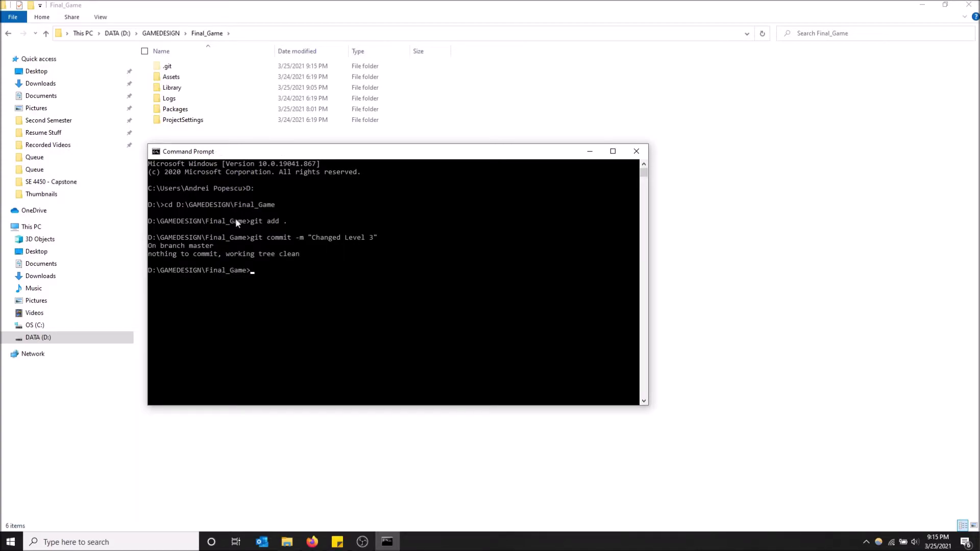
# - Select the nothing-to-commit output and the commit command line to review them
pyautogui.moveTo(302, 255); pyautogui.dragTo(151, 245)
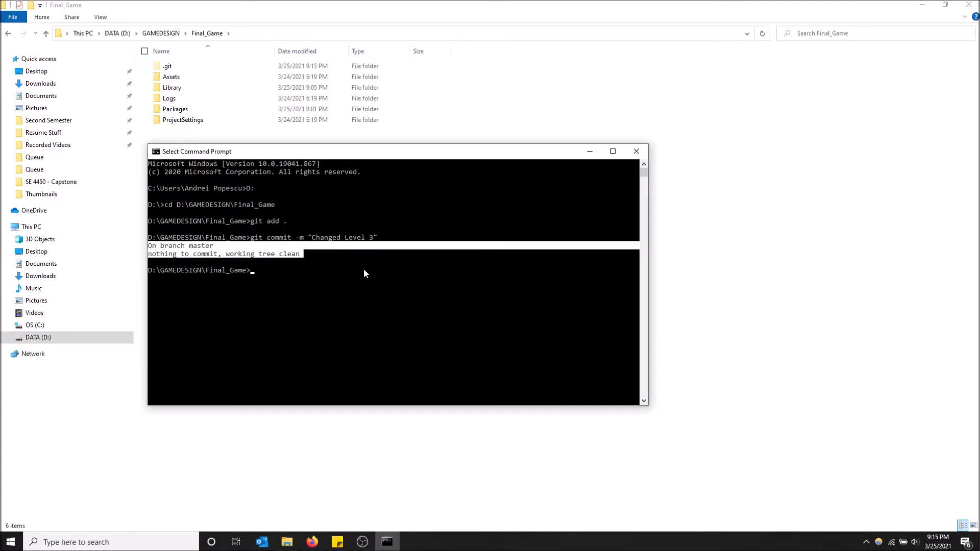
pyautogui.click(311, 254)
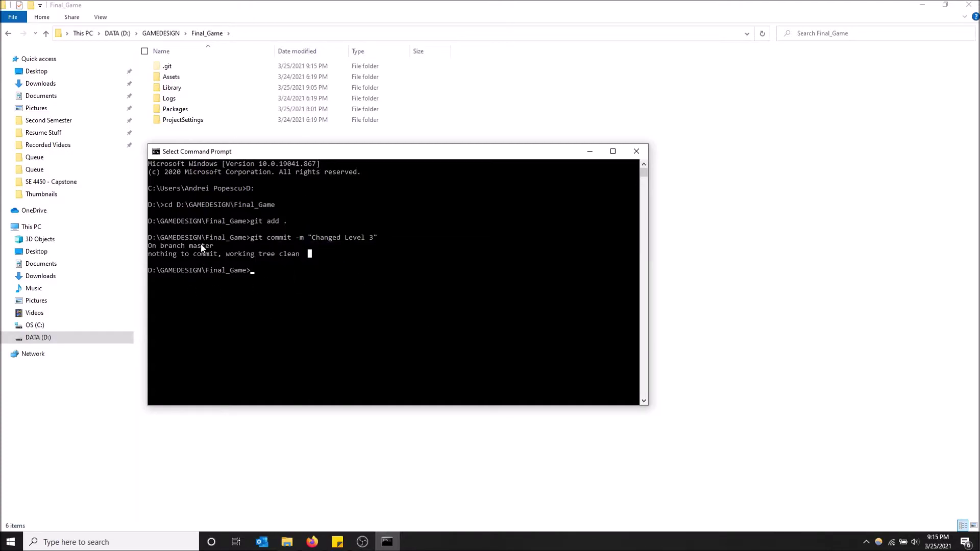
pyautogui.moveTo(251, 237); pyautogui.dragTo(375, 240)
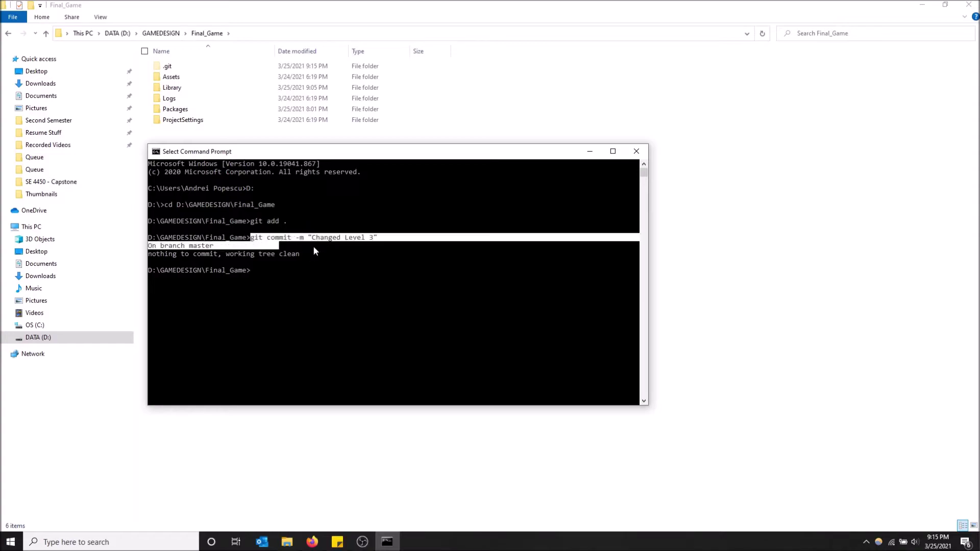
# - Enter git push remote origin master at the prompt, fixing the origin typo, without running it
pyautogui.click(273, 270)
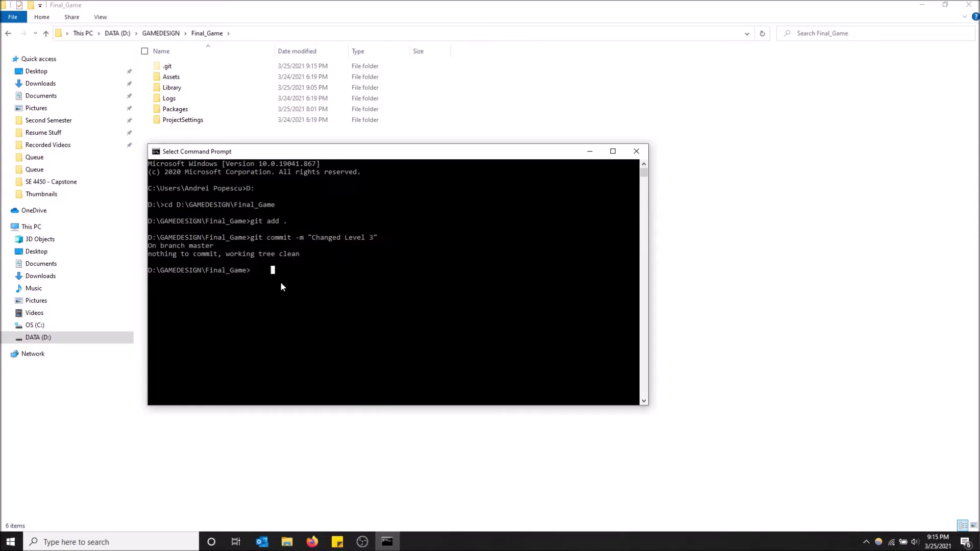
pyautogui.write('gi')
pyautogui.write('t push')
pyautogui.write(' remote origni')
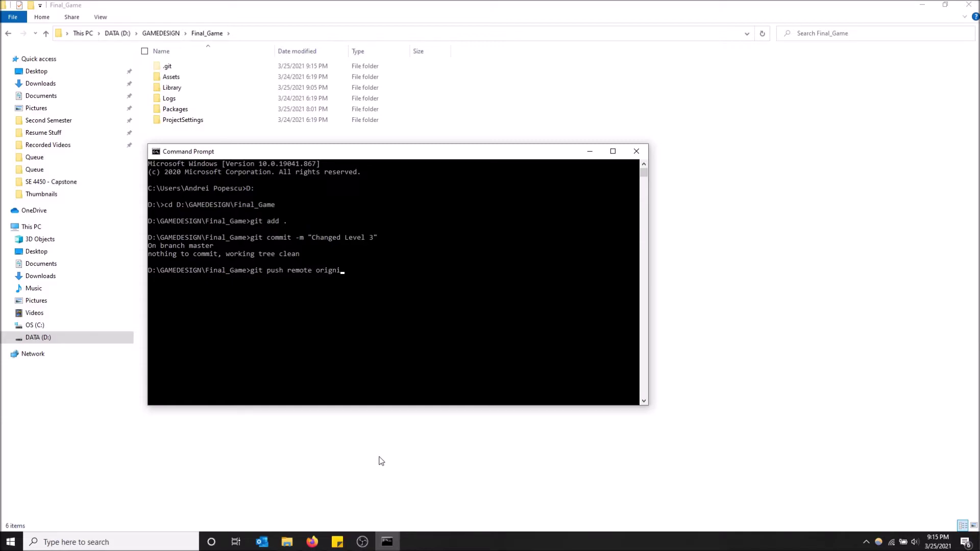
pyautogui.press('BackSpace')
pyautogui.press('BackSpace')
pyautogui.write('in master')
pyautogui.moveTo(375, 270); pyautogui.dragTo(346, 270)
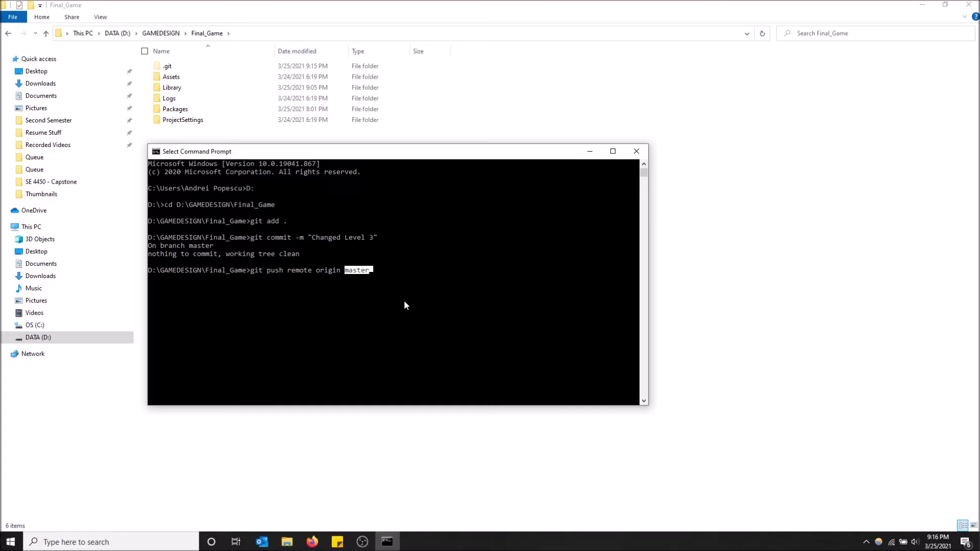
pyautogui.click(393, 278)
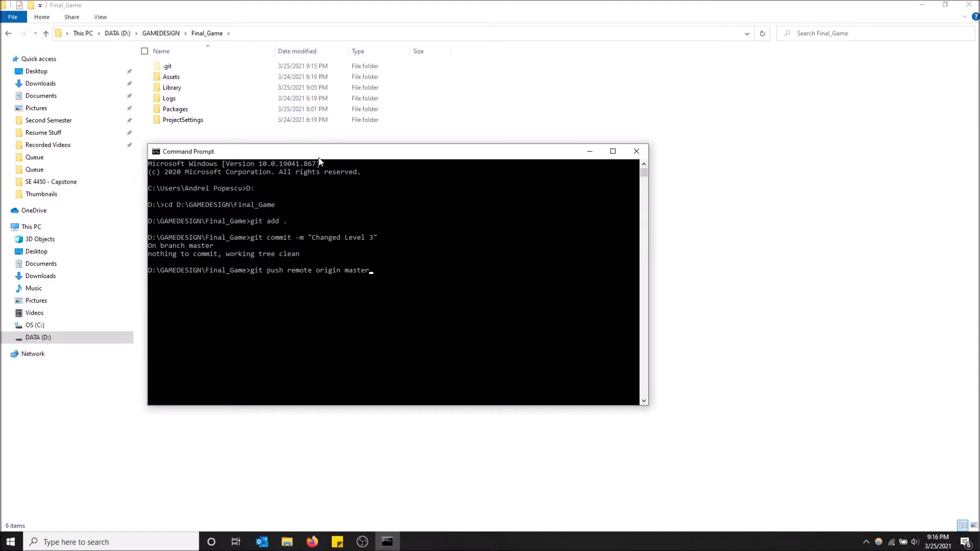
# - Move the Command Prompt window higher on the screen
pyautogui.moveTo(319, 159); pyautogui.dragTo(315, 125)
pyautogui.click(293, 213)
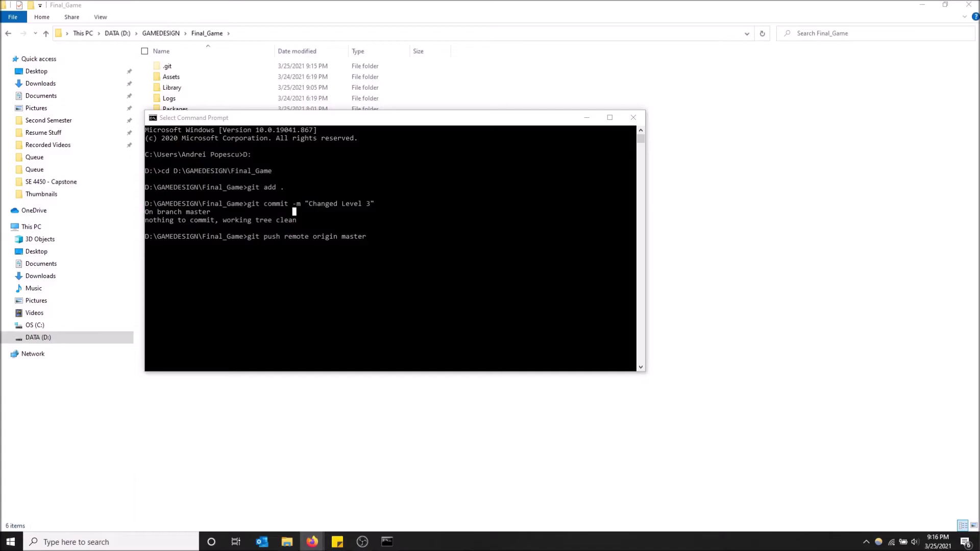
# - Review the Stack Overflow answer, selecting the git remote -v and git remote add origin commands
pyautogui.moveTo(337, 245); pyautogui.dragTo(442, 1)
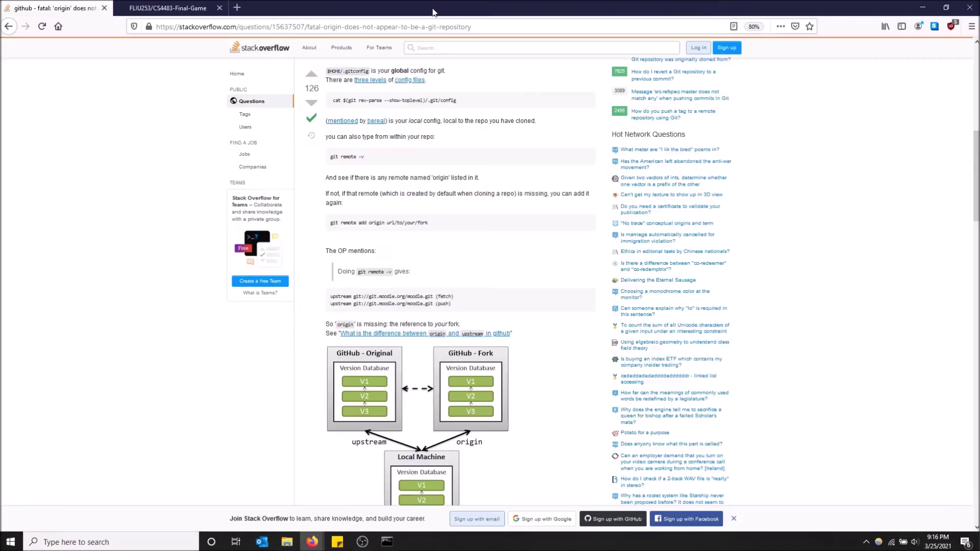
pyautogui.scroll(5, 379, 258)
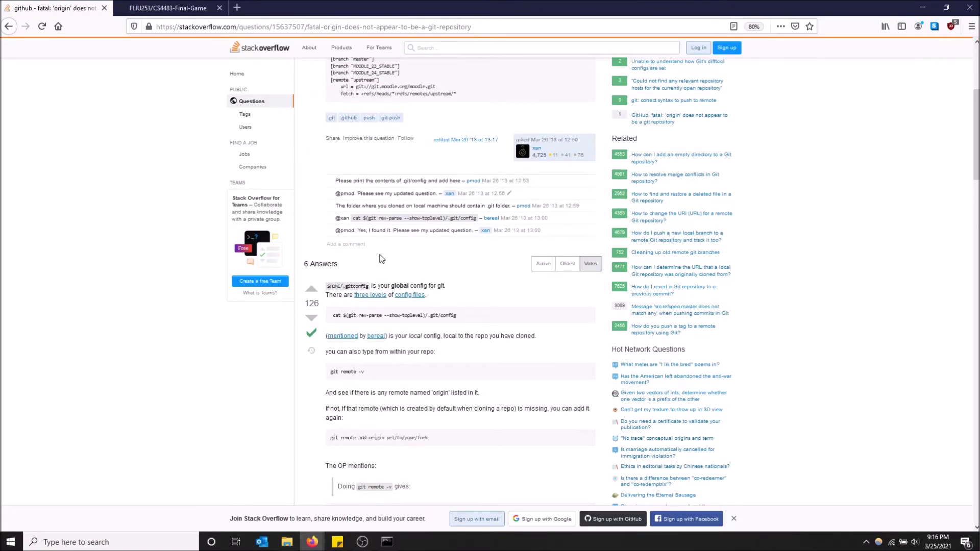
pyautogui.scroll(6, 381, 258)
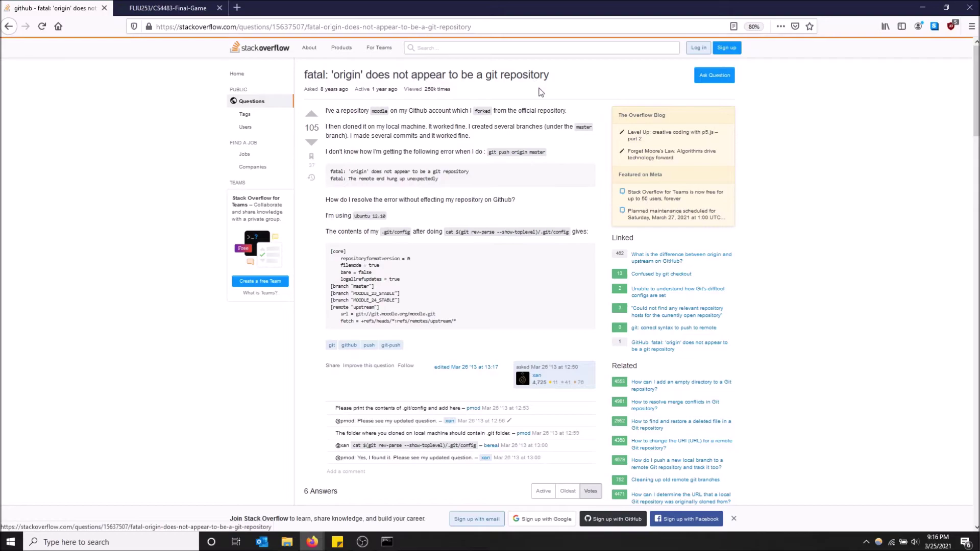
pyautogui.scroll(-3, 540, 92)
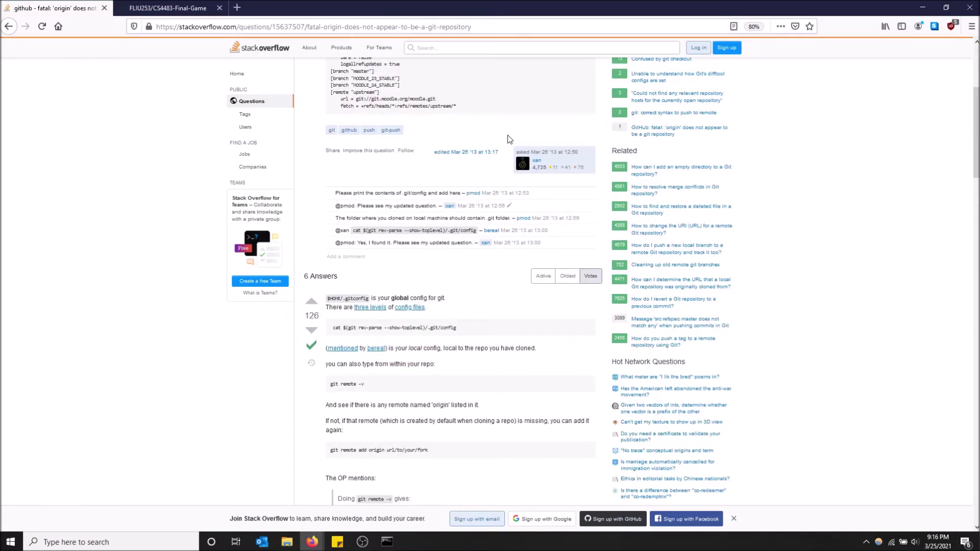
pyautogui.scroll(-1, 507, 138)
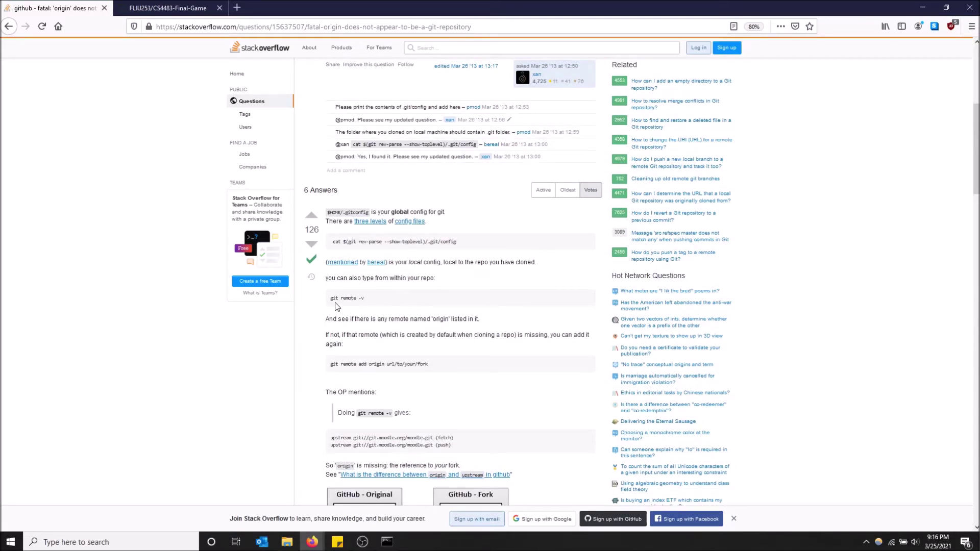
pyautogui.moveTo(330, 298); pyautogui.dragTo(365, 299)
pyautogui.moveTo(330, 365); pyautogui.dragTo(429, 365)
pyautogui.moveTo(332, 365); pyautogui.dragTo(385, 374)
# - Check the GitHub repository page, select its web address, and minimize the browser
pyautogui.click(168, 7)
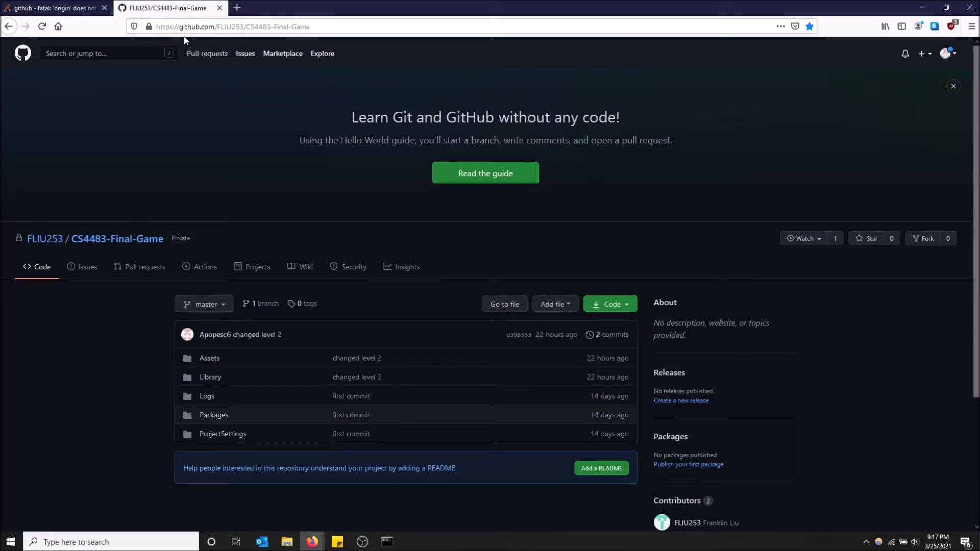
pyautogui.moveTo(158, 26); pyautogui.dragTo(268, 26)
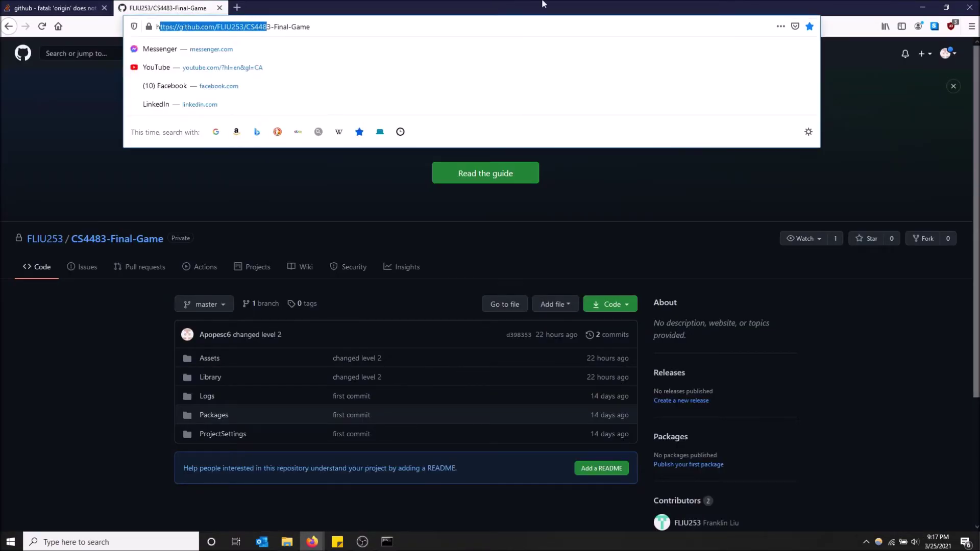
pyautogui.click(924, 8)
# - Correct the command to git push origin master and run it to push to GitHub
pyautogui.click(425, 228)
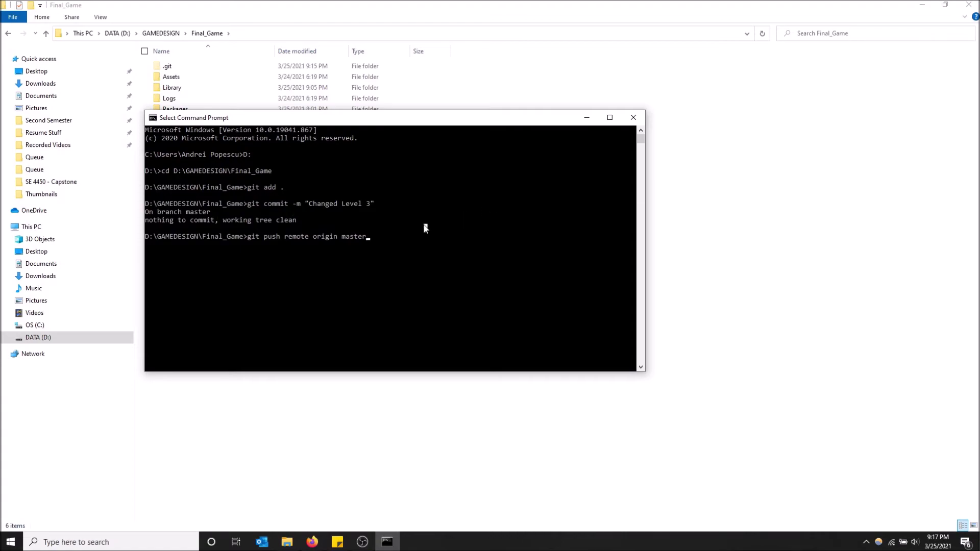
pyautogui.press('Left')
pyautogui.press('Left')
pyautogui.press('BackSpace')
pyautogui.press('BackSpace')
pyautogui.press('BackSpace')
pyautogui.press('BackSpace')
pyautogui.press('BackSpace')
pyautogui.press('BackSpace')
pyautogui.press('BackSpace')
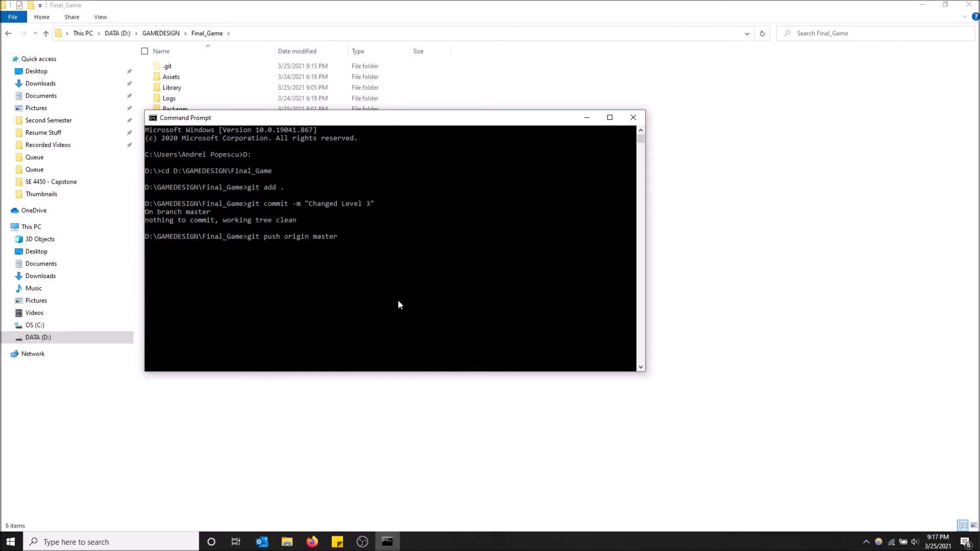
pyautogui.press('Return')
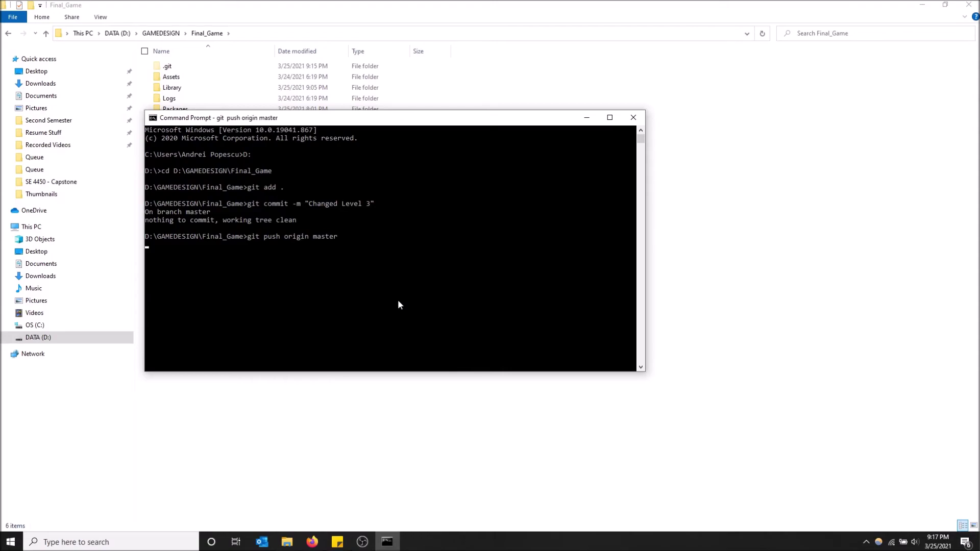